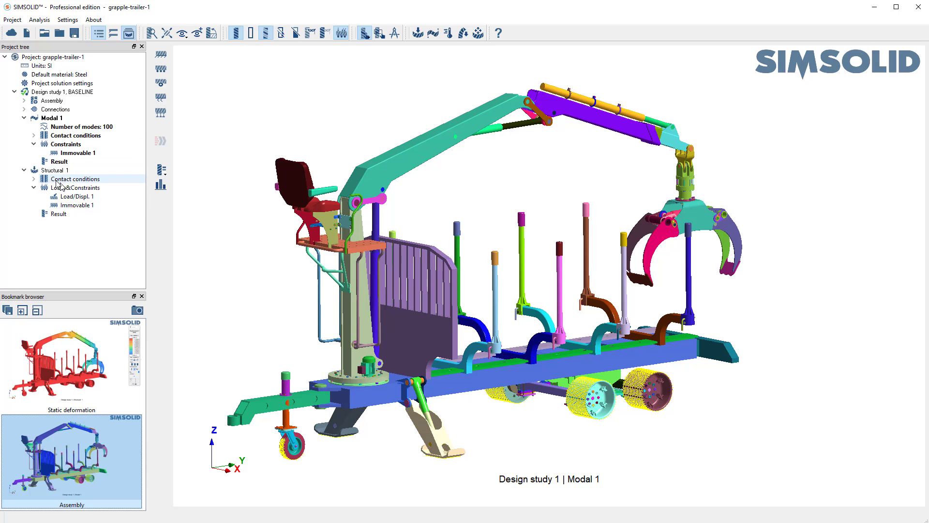
# Step: Plot the displacement magnitude results of Modal 1 and animate the mode 3 shape
pyautogui.click(55, 163)
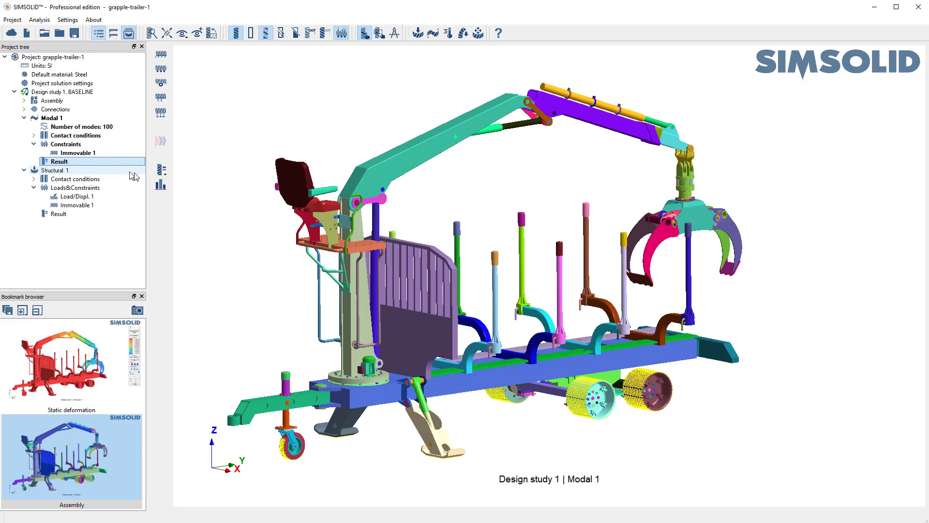
pyautogui.click(163, 175)
pyautogui.click(190, 176)
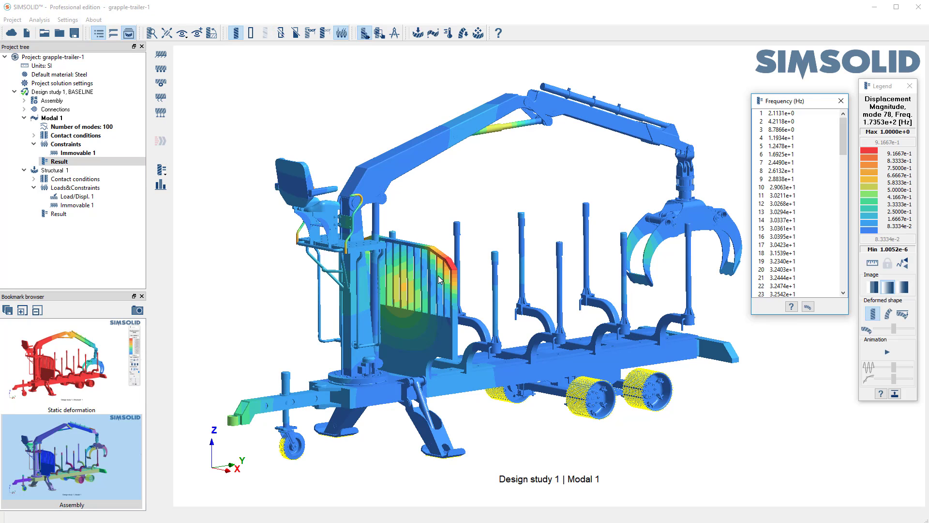
pyautogui.click(780, 129)
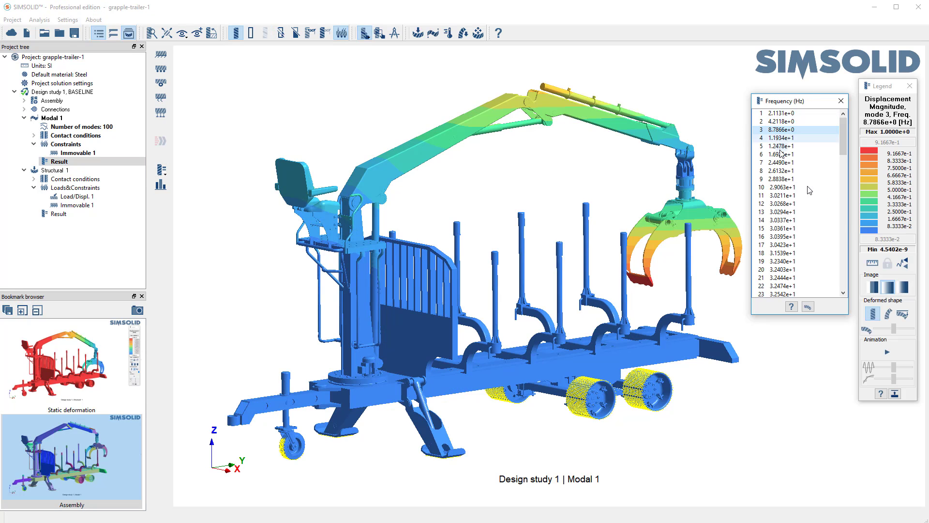
pyautogui.click(888, 352)
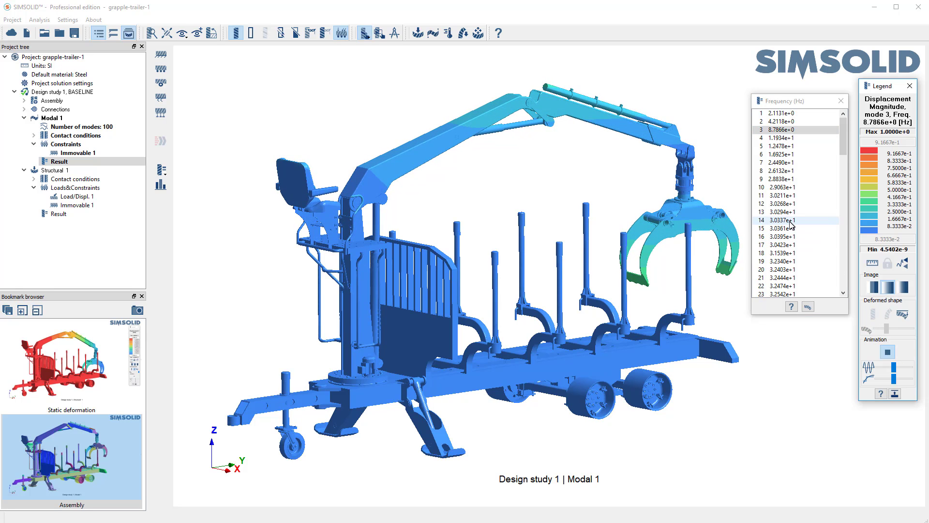
# Step: Open the modal participation factors in an enlarged window and review the effective mass and cumulative mass tables
pyautogui.click(156, 188)
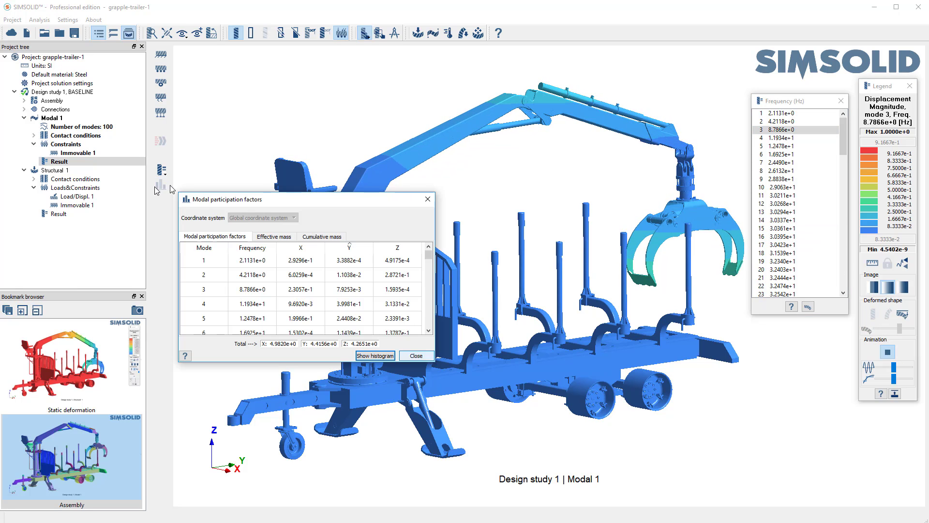
pyautogui.moveTo(288, 194); pyautogui.dragTo(290, 86)
pyautogui.moveTo(340, 103); pyautogui.dragTo(236, 103)
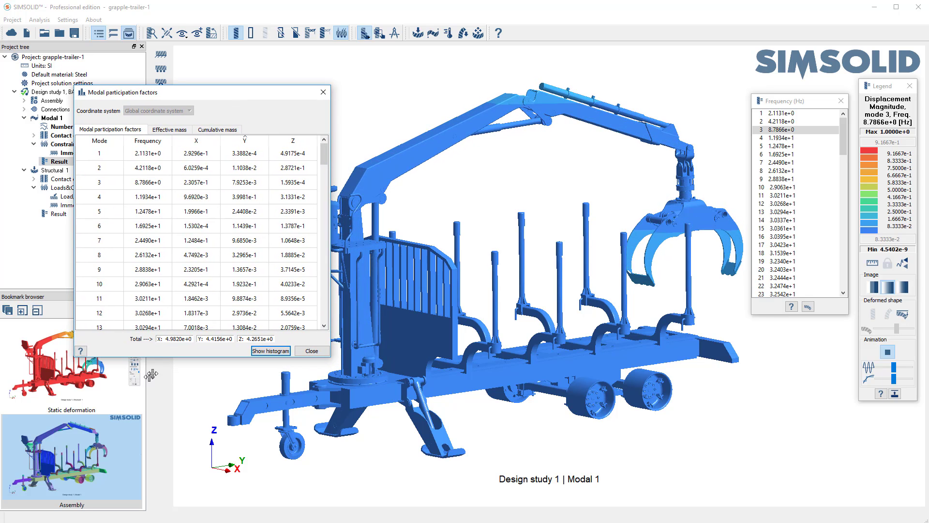
pyautogui.moveTo(157, 358); pyautogui.dragTo(161, 413)
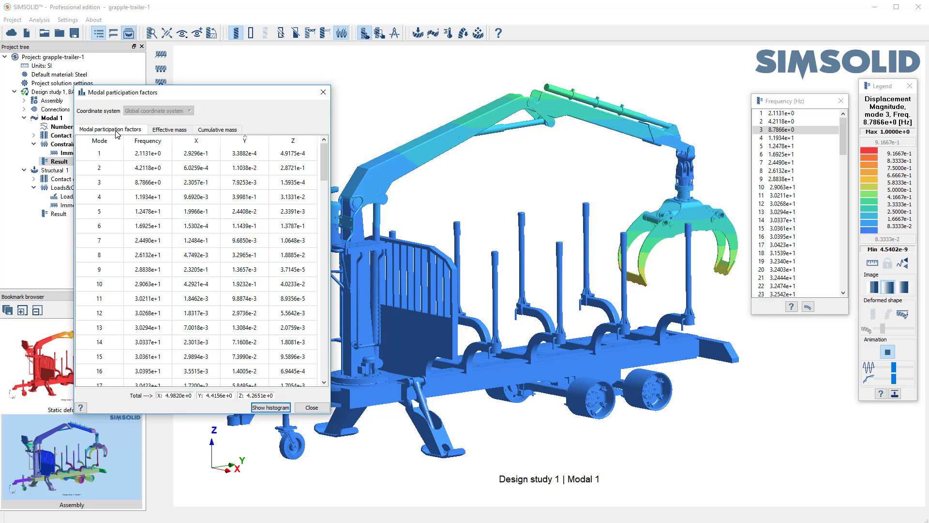
pyautogui.click(169, 131)
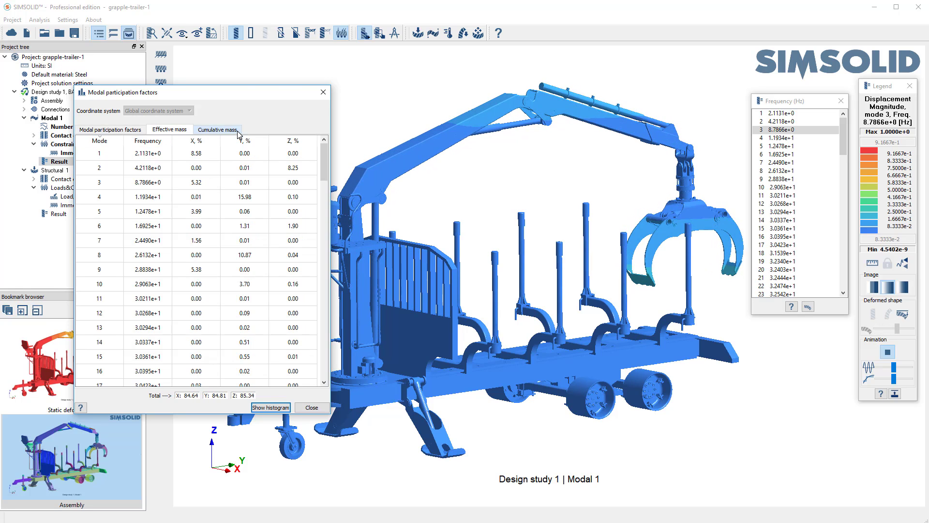
pyautogui.click(217, 129)
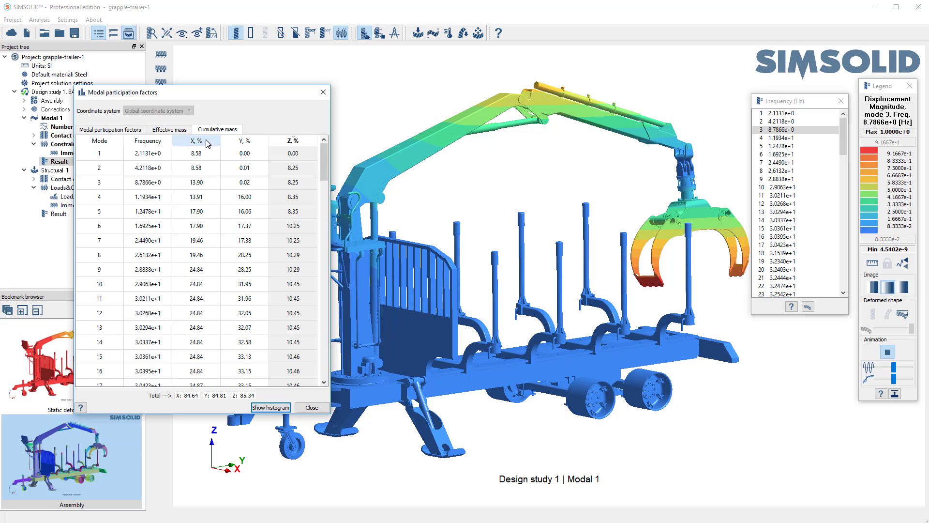
pyautogui.click(170, 130)
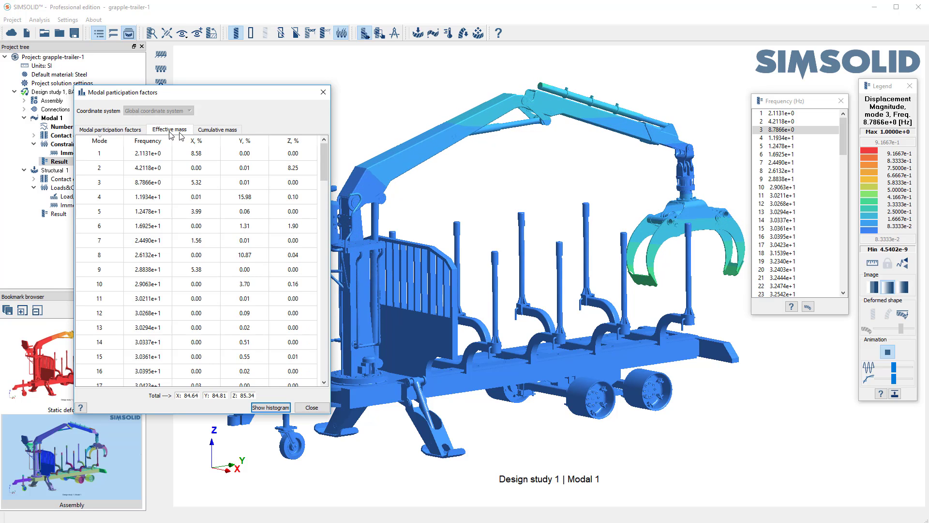
# Step: Sort the effective masses by Y percentage and inspect the animated shapes of modes 43 and 8, closing the modal results when done
pyautogui.click(237, 141)
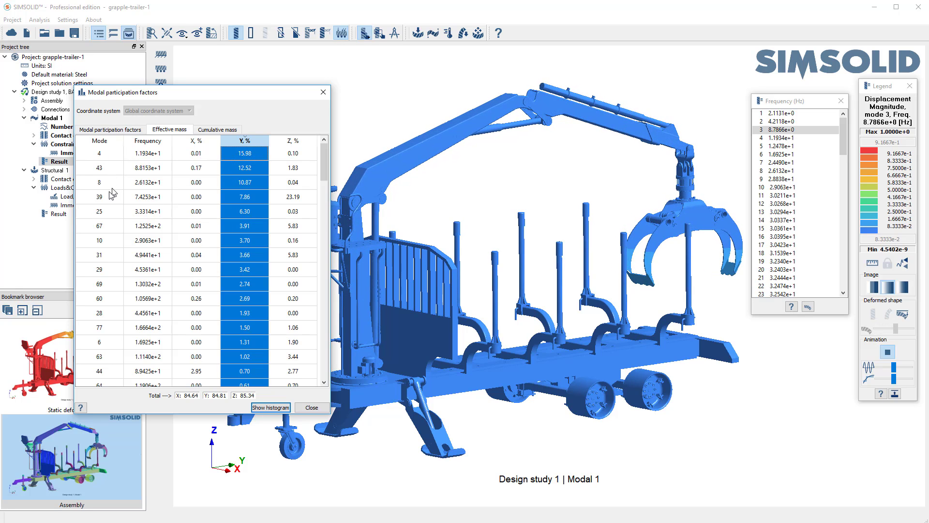
pyautogui.click(96, 170)
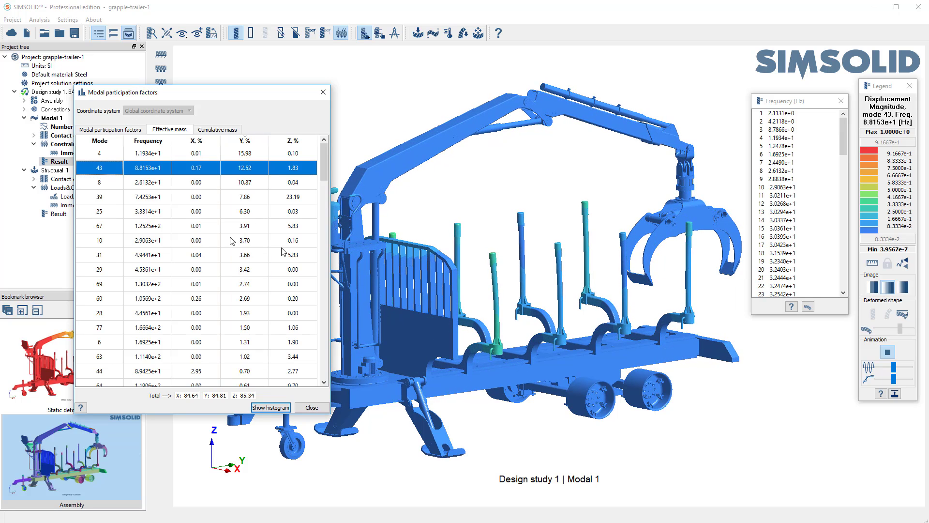
pyautogui.click(101, 183)
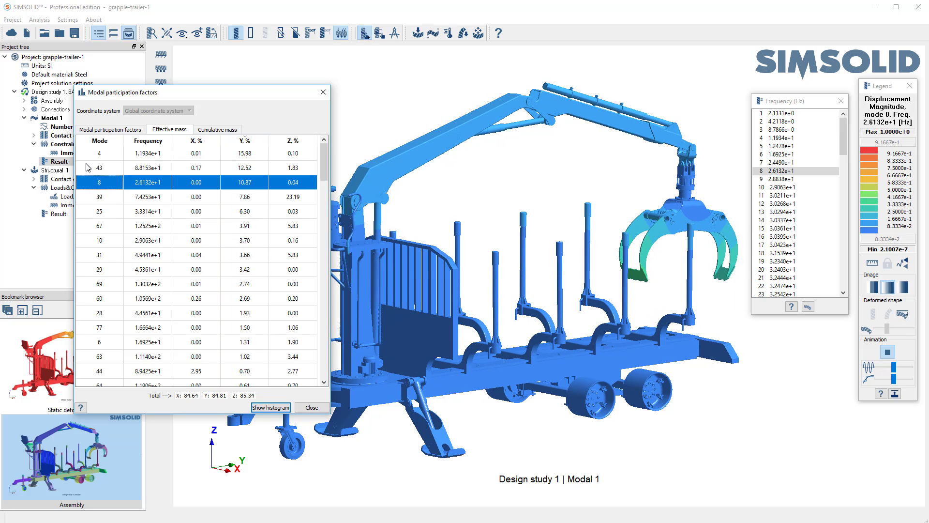
pyautogui.click(99, 168)
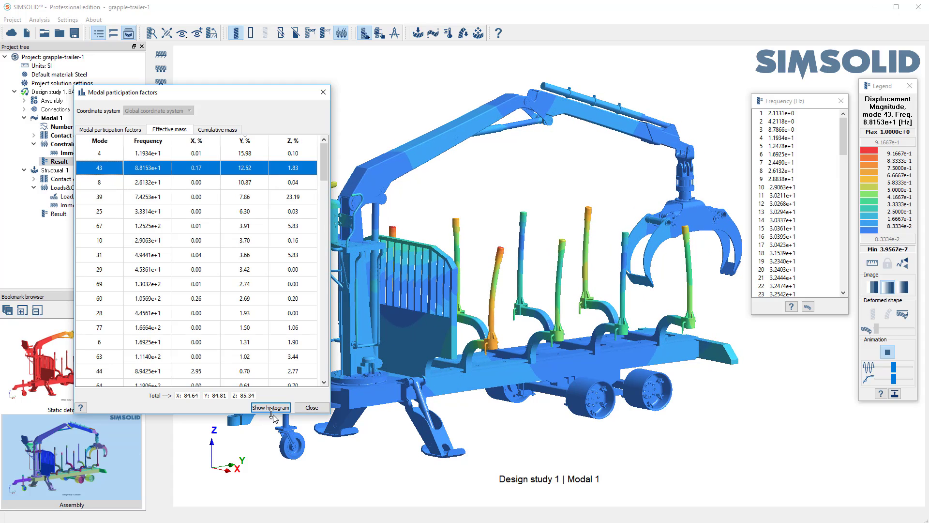
pyautogui.click(310, 407)
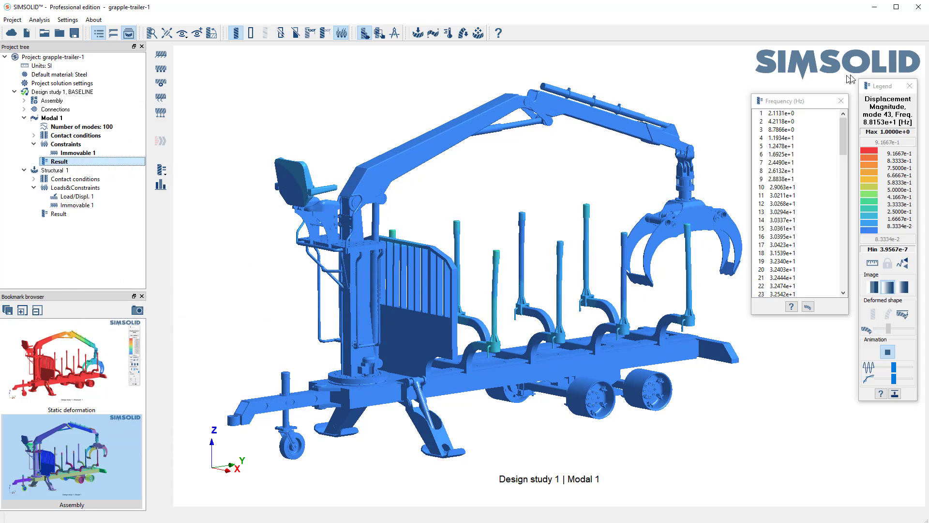
pyautogui.click(910, 86)
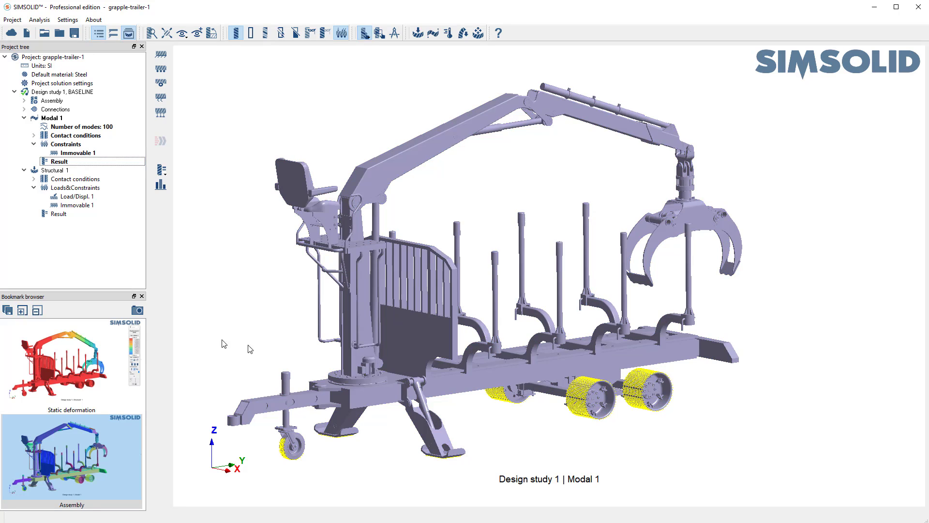
# Step: Recall the bookmarked Static deformation view of the structural results, and return to the plain assembly
pyautogui.click(92, 357)
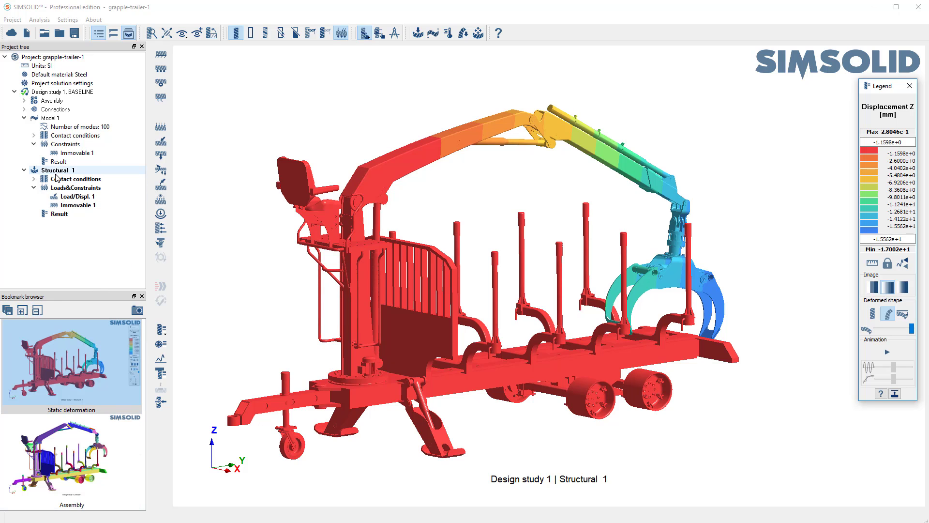
pyautogui.click(58, 103)
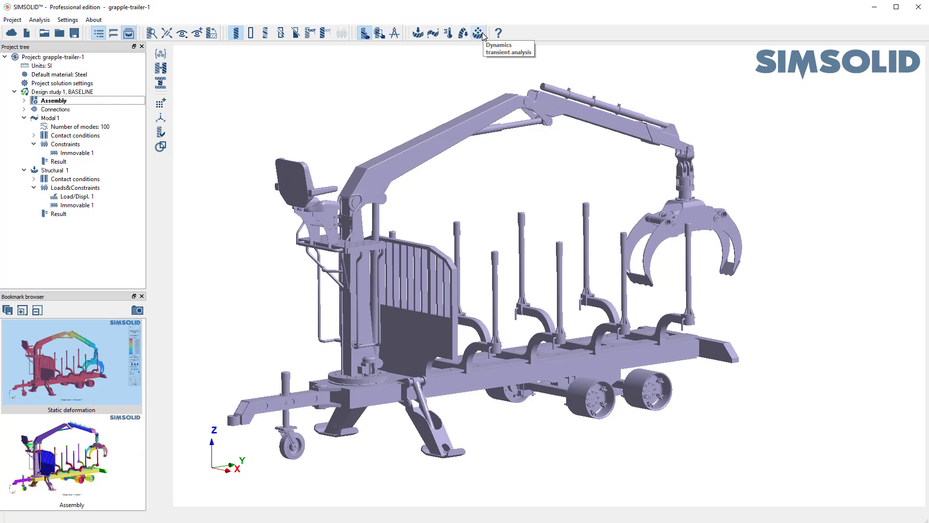
# Step: Create a transient dynamics analysis linked to Modal 1 with a 2-second time span and modal damping at a default ratio of 0.02
pyautogui.click(478, 33)
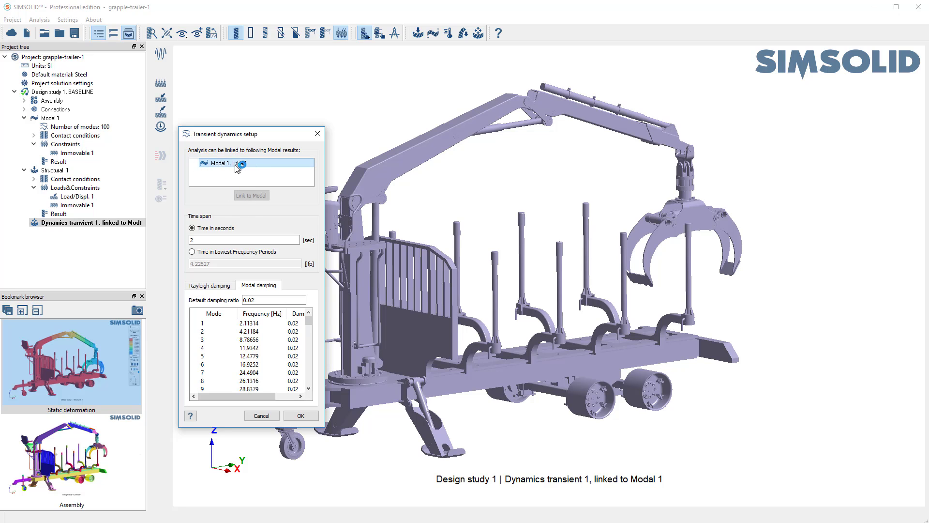
pyautogui.moveTo(206, 241); pyautogui.dragTo(180, 242)
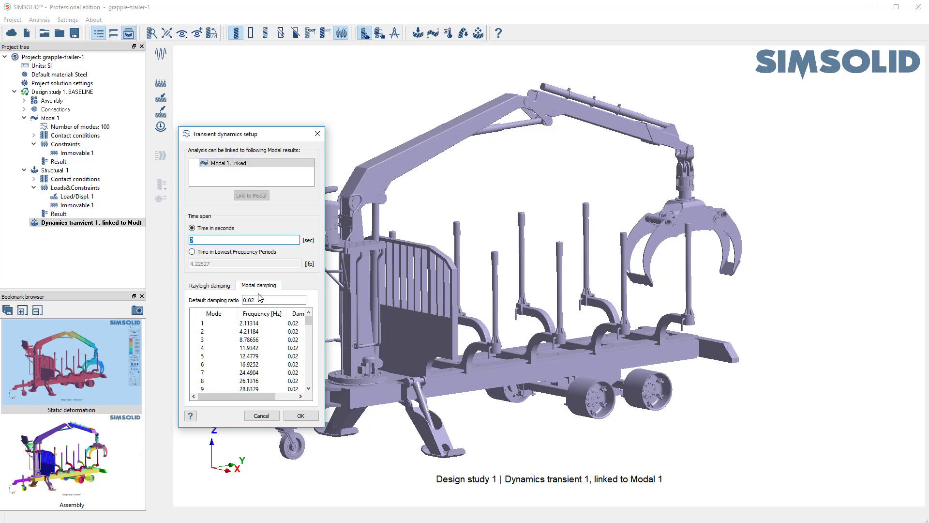
pyautogui.click(241, 242)
pyautogui.click(211, 286)
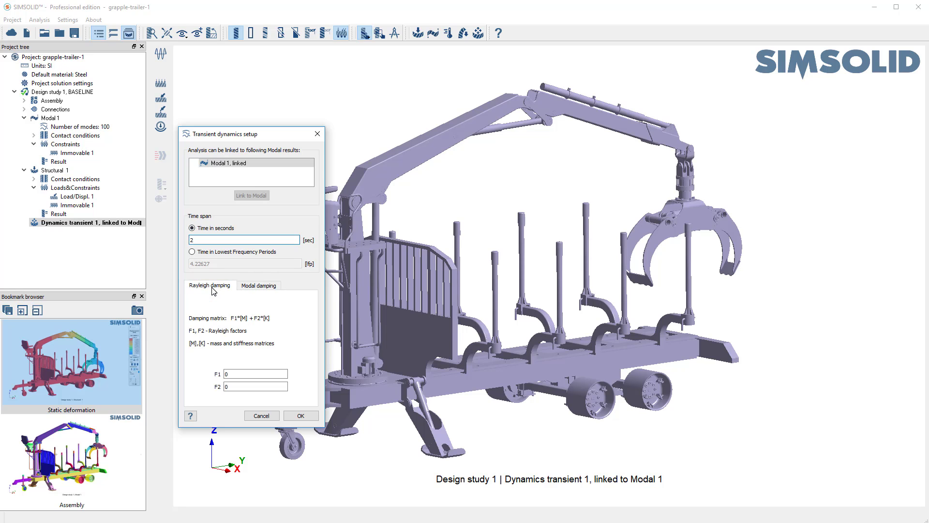
pyautogui.click(266, 289)
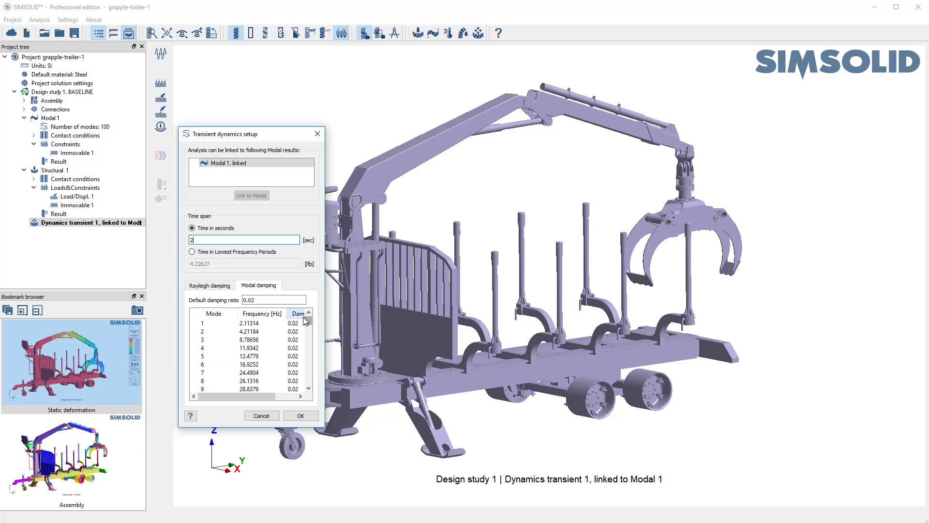
pyautogui.click(300, 416)
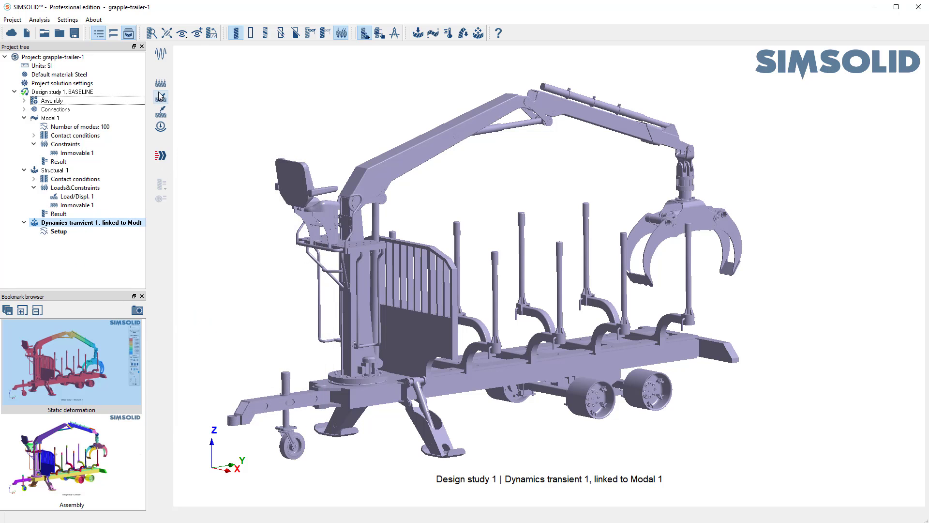
# Step: Start a new time function for the transient analysis based on a standard function
pyautogui.click(161, 54)
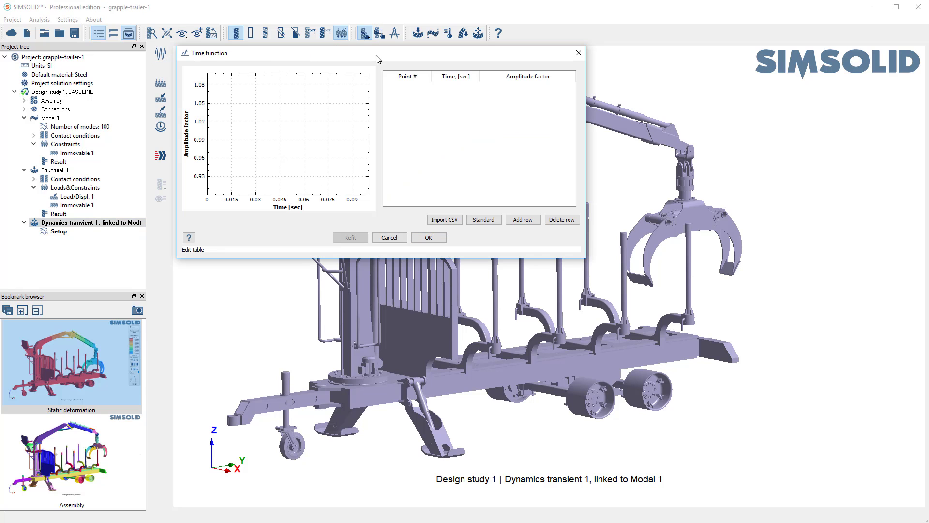
pyautogui.moveTo(377, 59); pyautogui.dragTo(384, 123)
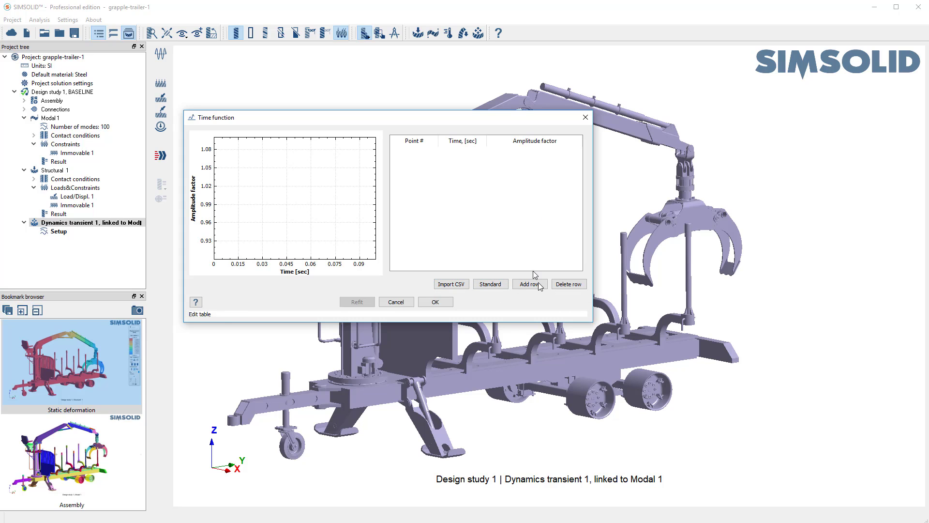
pyautogui.click(490, 285)
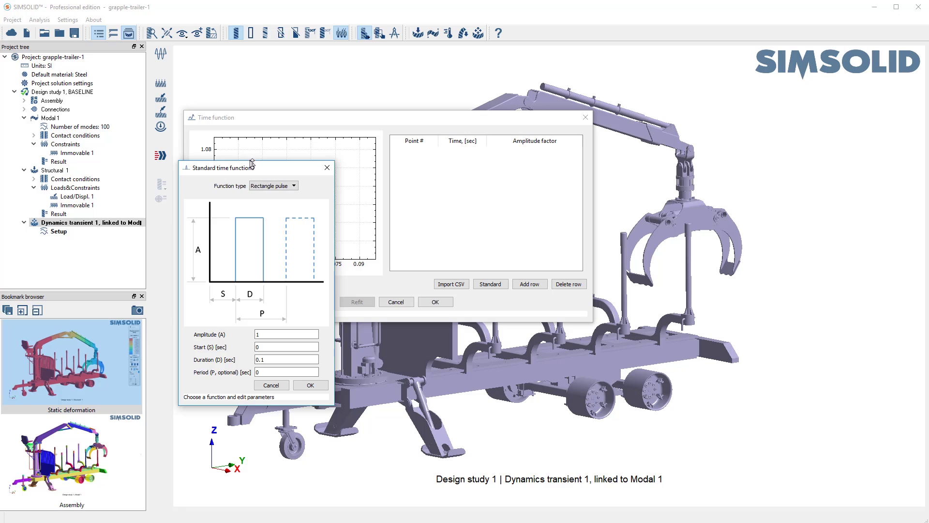
pyautogui.moveTo(253, 164); pyautogui.dragTo(345, 165)
# Step: Preview the Triangle pulse, Half sine pulse and Harmonics standard function types
pyautogui.click(389, 187)
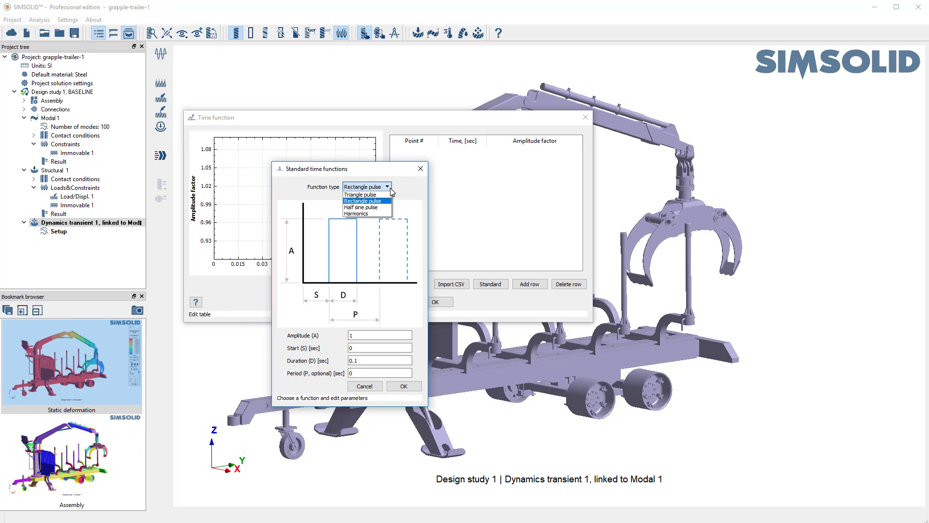
pyautogui.click(380, 202)
pyautogui.click(388, 187)
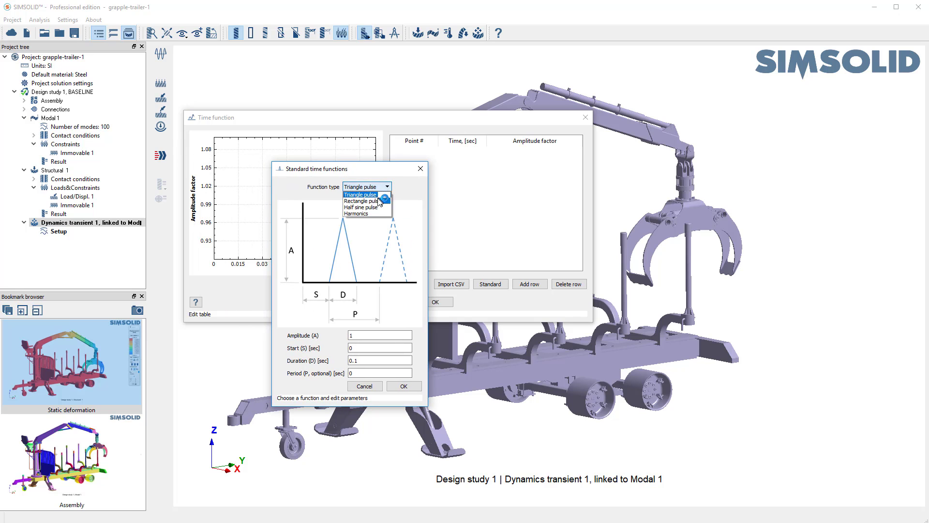
pyautogui.click(380, 207)
pyautogui.click(387, 189)
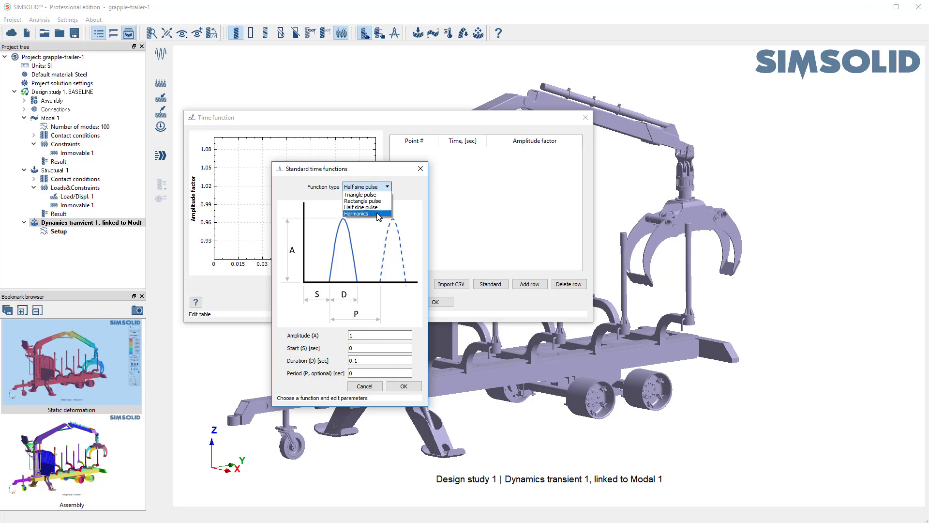
pyautogui.click(379, 213)
# Step: Define the time function as a Rectangle pulse with amplitude 1, start 0 and duration 0.1 seconds
pyautogui.click(391, 189)
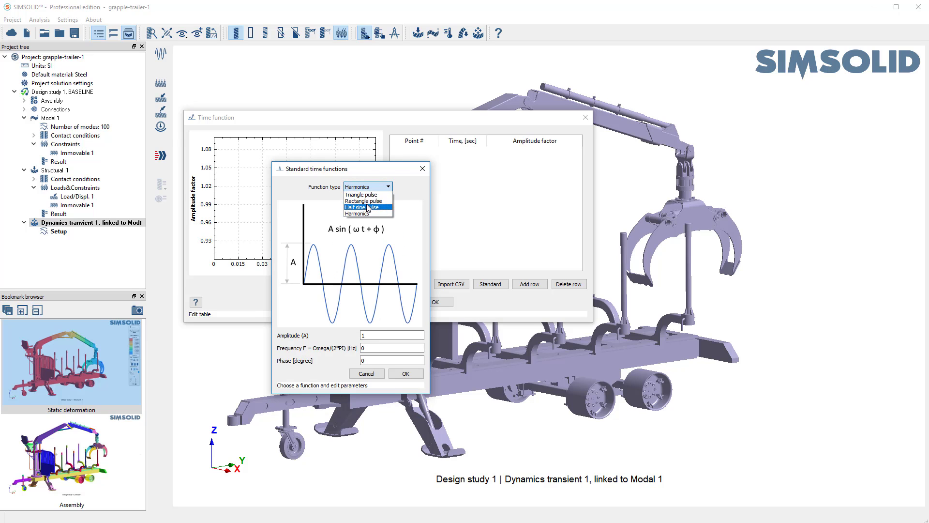
pyautogui.click(367, 199)
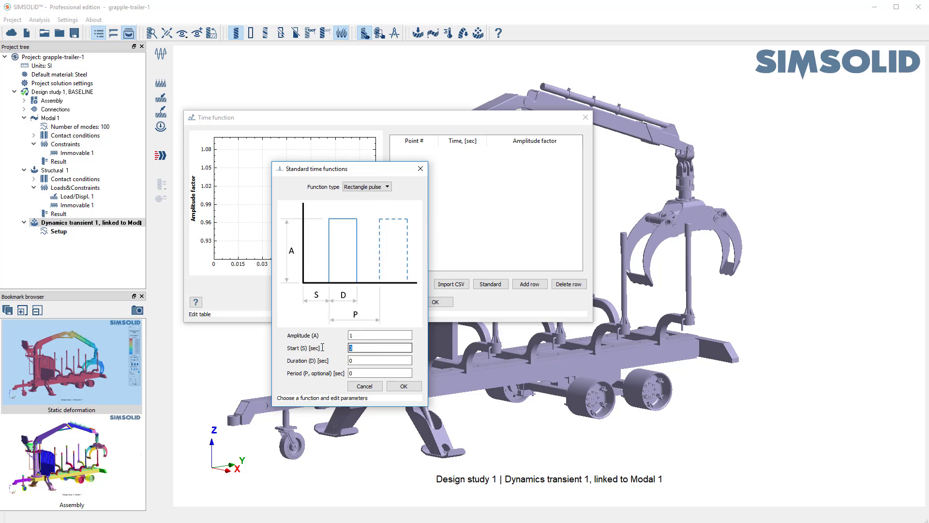
pyautogui.click(362, 360)
pyautogui.click(404, 386)
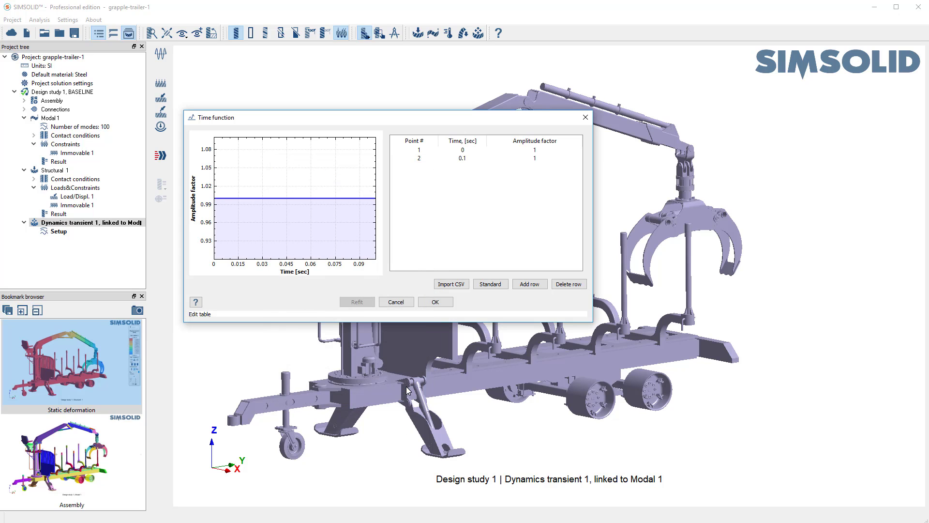
pyautogui.click(435, 302)
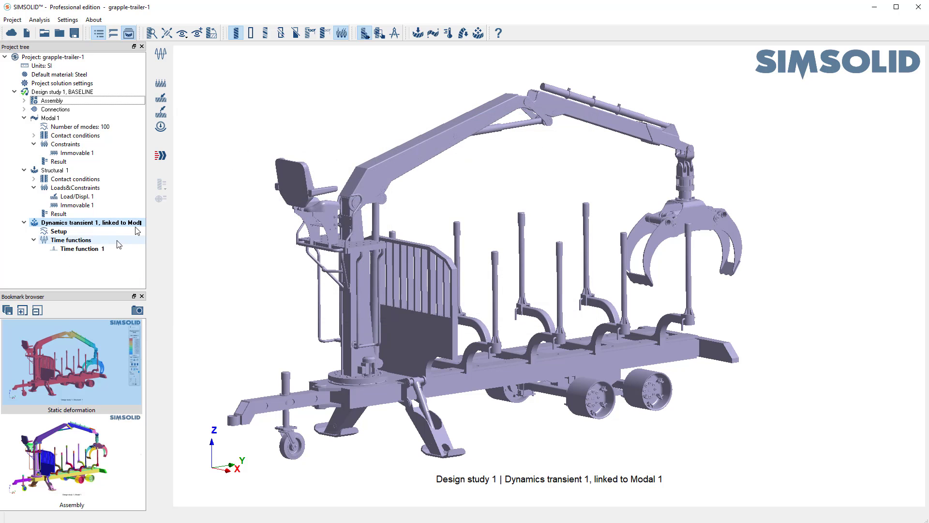
# Step: Apply a -5000 N force along Z to the inner tip faces of both grapple claws, driven by Time function 1
pyautogui.click(74, 250)
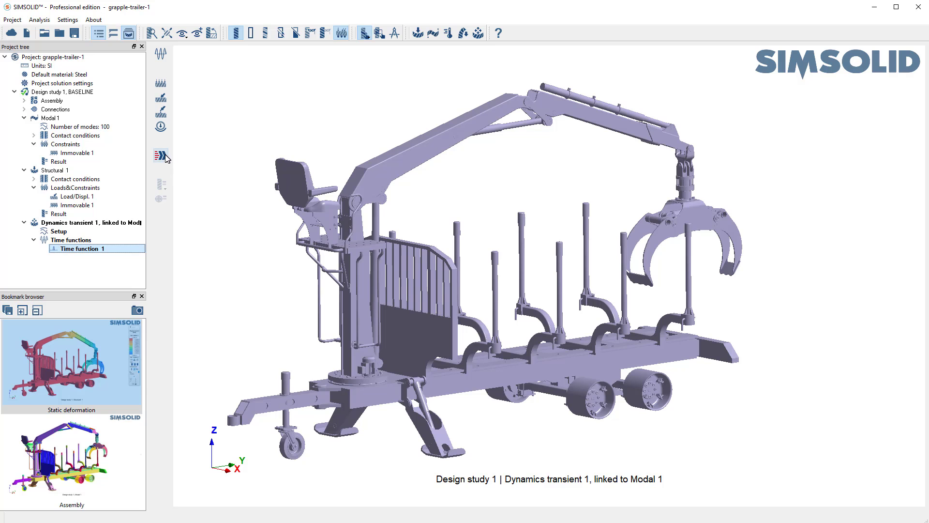
pyautogui.click(161, 99)
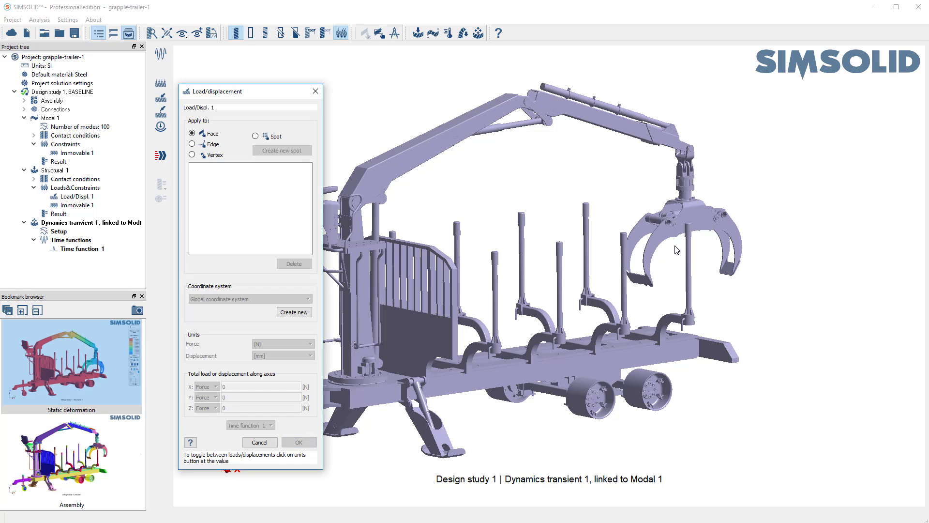
pyautogui.click(729, 269)
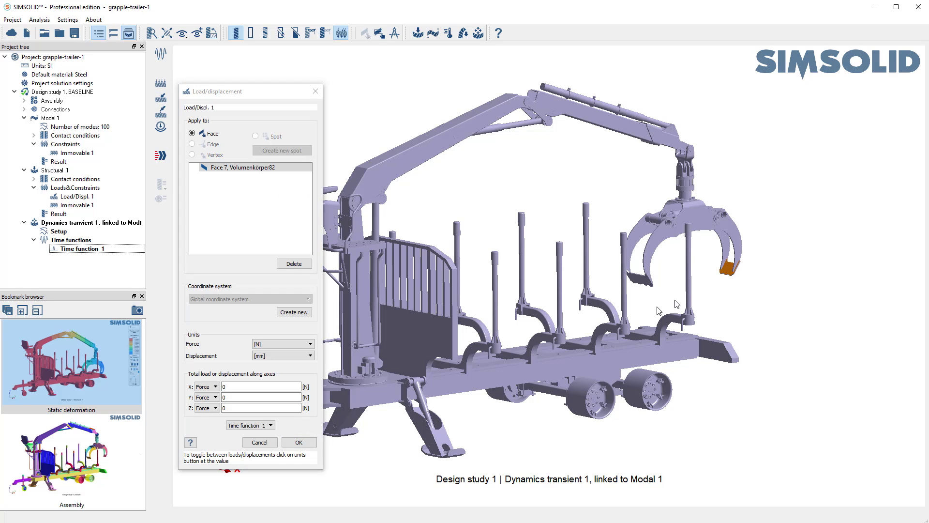
pyautogui.moveTo(605, 334); pyautogui.dragTo(562, 265, button='middle')
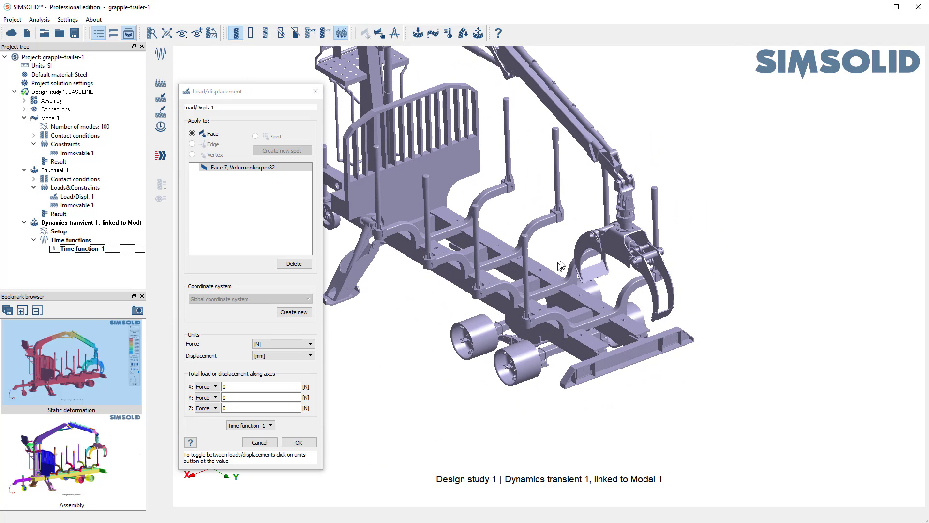
pyautogui.click(598, 276)
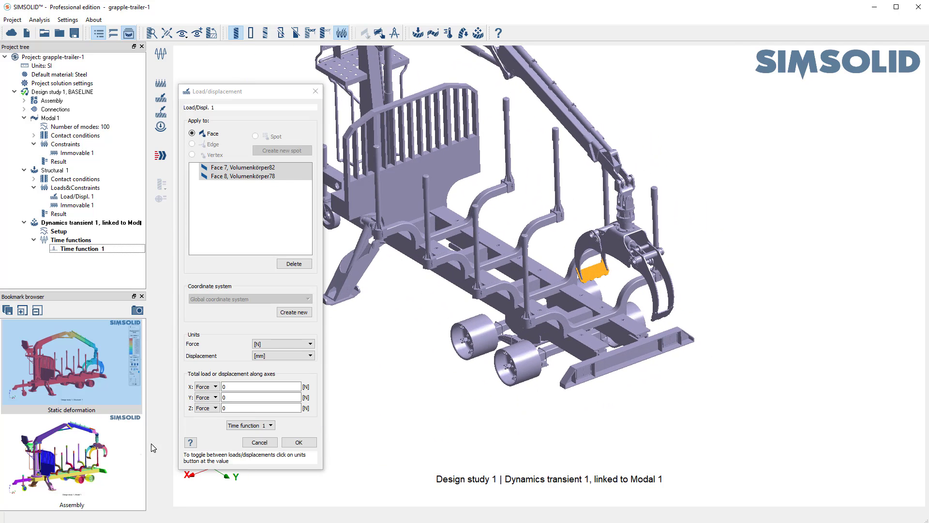
pyautogui.doubleClick(246, 409)
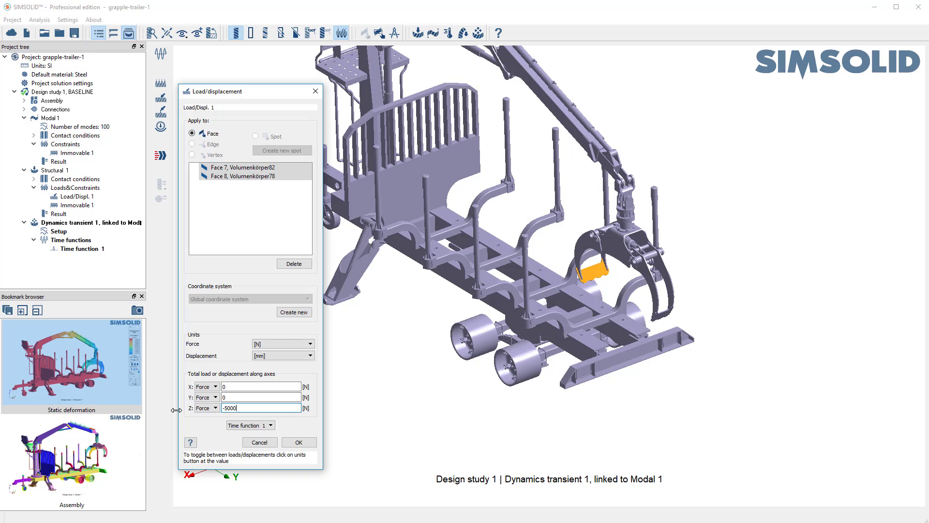
pyautogui.click(296, 443)
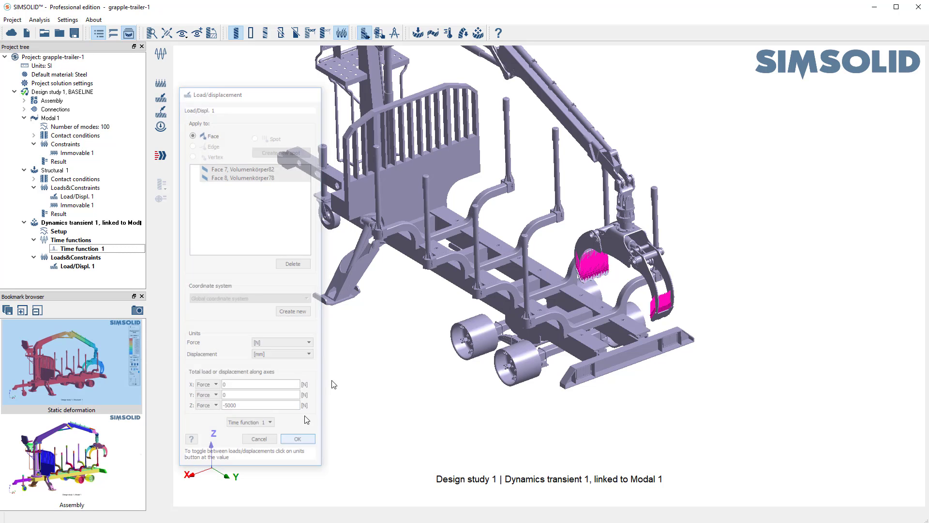
# Step: Solve the transient dynamics analysis linked to Modal 1
pyautogui.moveTo(339, 353); pyautogui.dragTo(421, 372, button='right')
pyautogui.moveTo(391, 370); pyautogui.dragTo(480, 368)
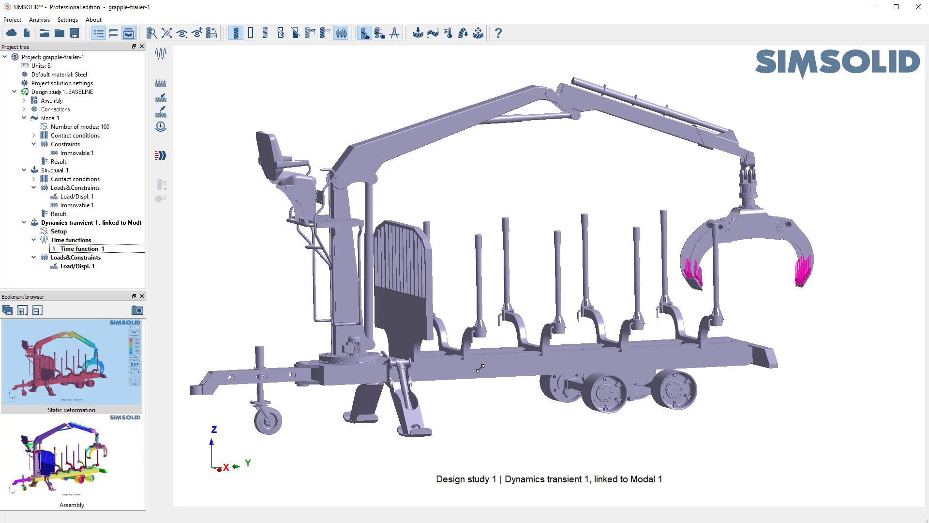
pyautogui.click(72, 222)
pyautogui.click(160, 155)
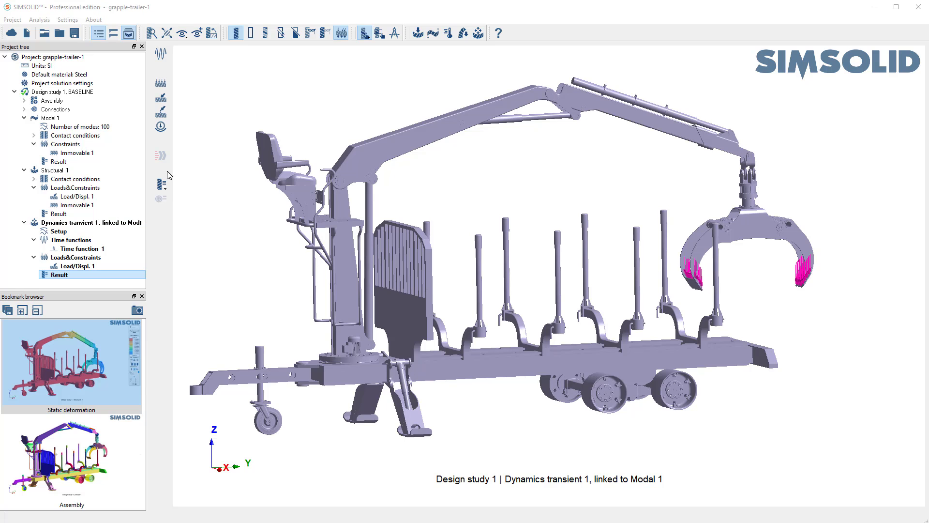
# Step: Display the Displacement Z contour of the transient dynamics result
pyautogui.click(163, 186)
pyautogui.moveTo(255, 295)
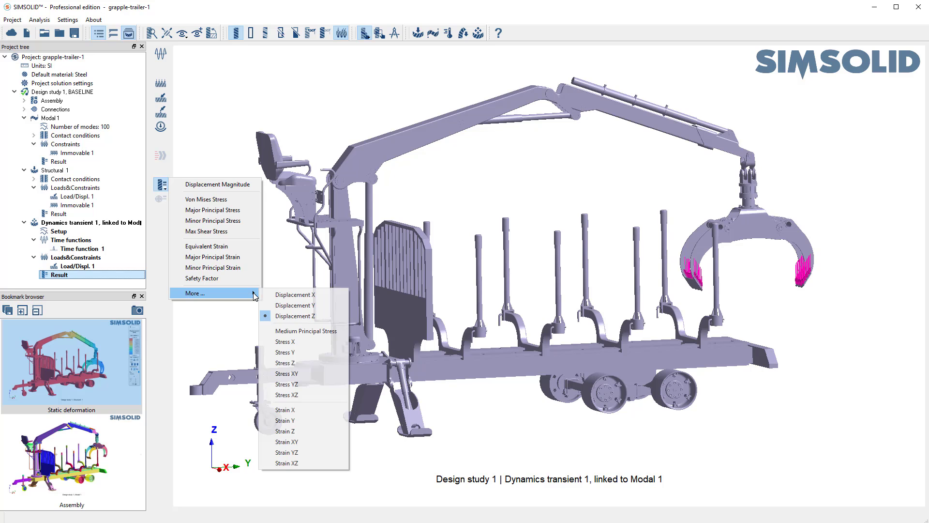
pyautogui.click(312, 317)
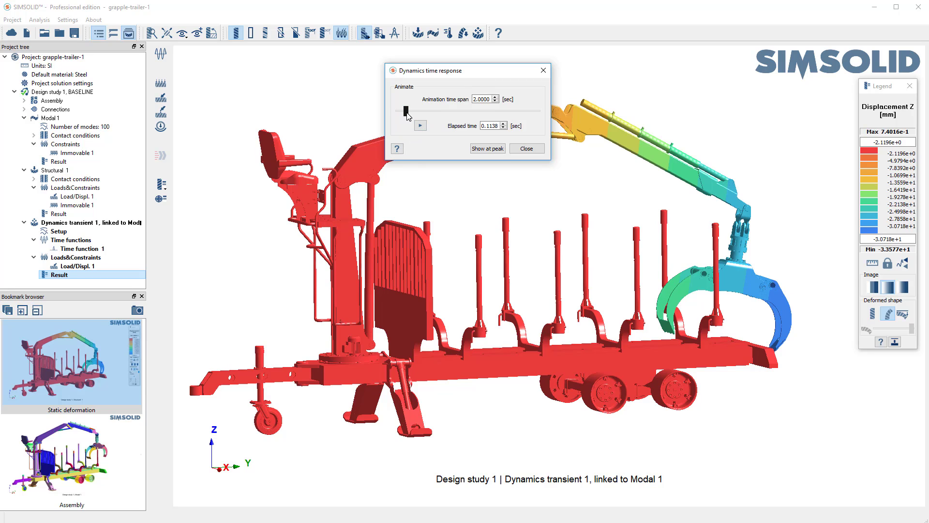
# Step: Scrub through the elapsed time of the Displacement Z response, play its animation and stop it
pyautogui.moveTo(419, 114); pyautogui.dragTo(429, 113)
pyautogui.moveTo(437, 112); pyautogui.dragTo(424, 113)
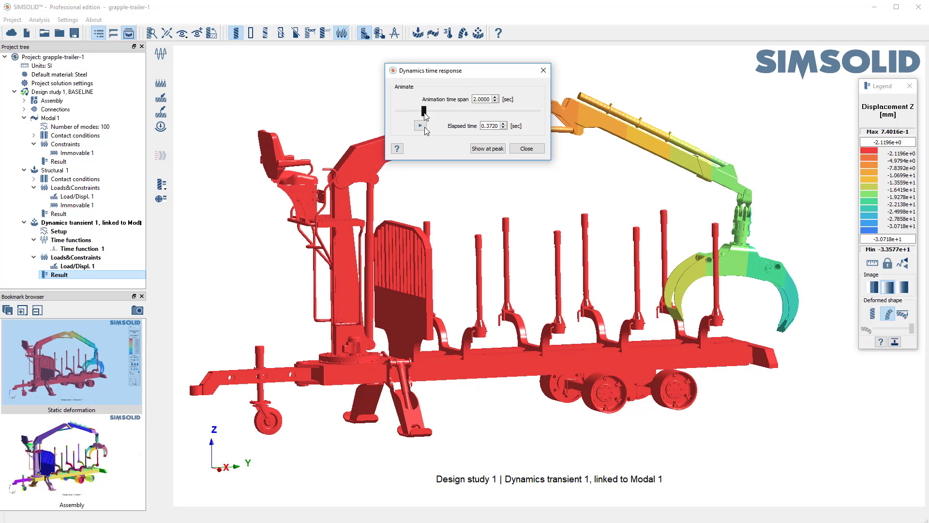
pyautogui.click(420, 127)
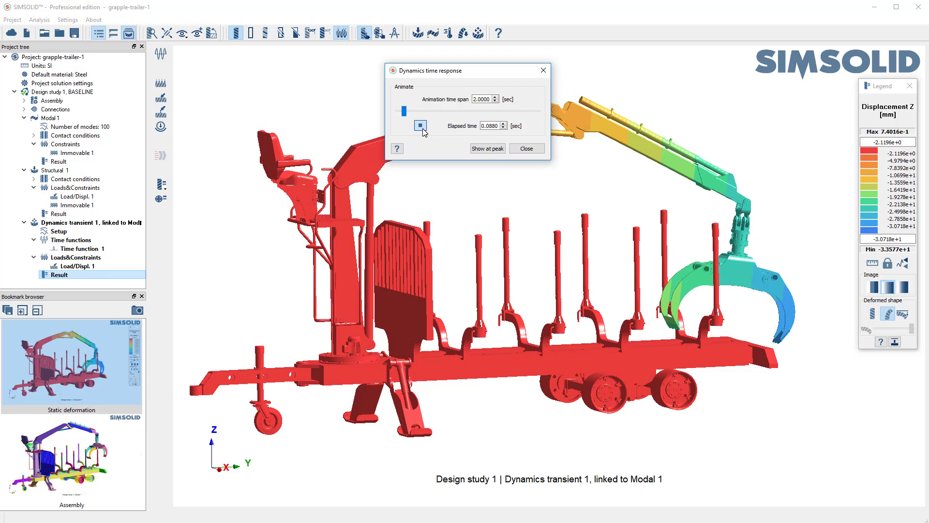
pyautogui.click(421, 128)
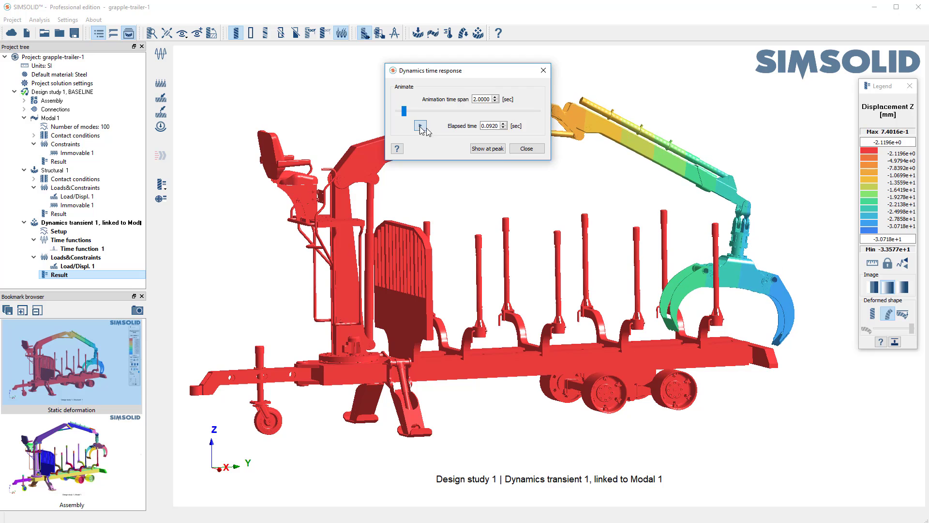
# Step: Plot the Displacement Z time response at a point on the grapple's upper body and widen the graph for reading
pyautogui.click(160, 198)
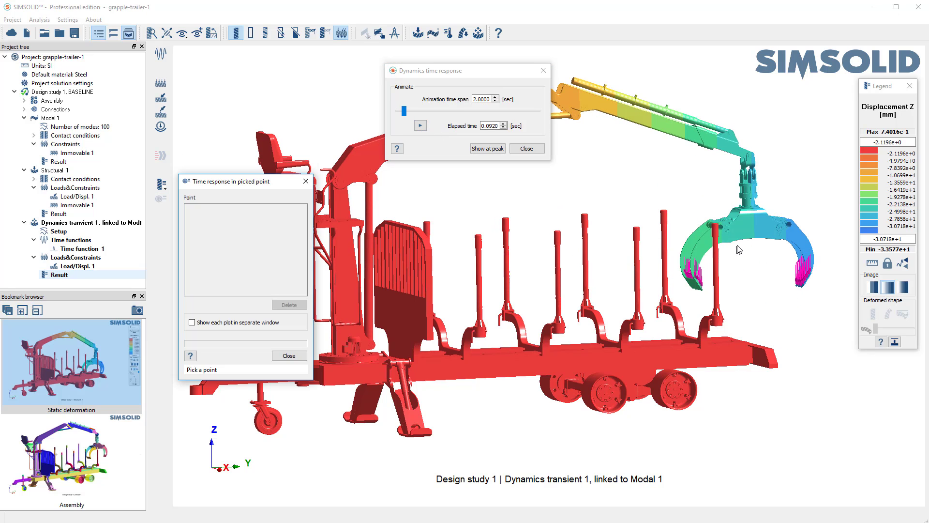
pyautogui.click(754, 240)
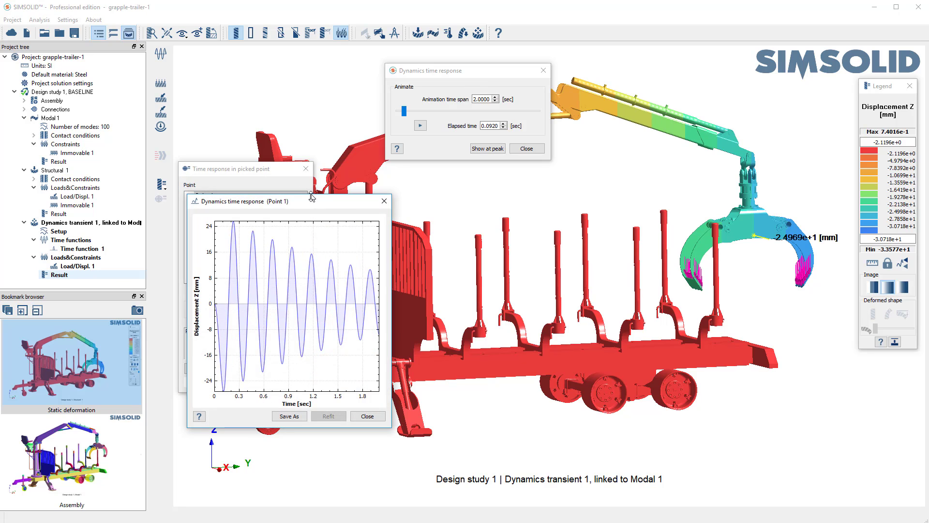
pyautogui.moveTo(313, 198); pyautogui.dragTo(315, 261)
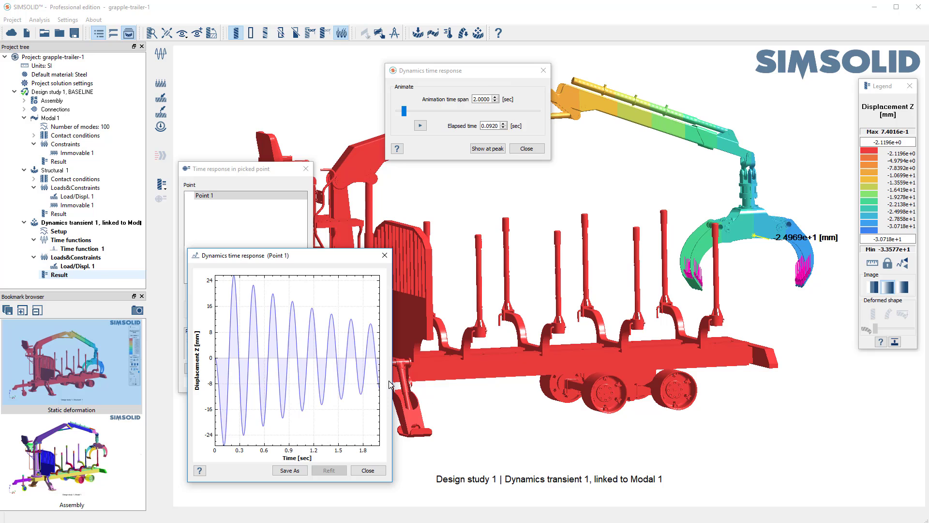
pyautogui.moveTo(392, 381); pyautogui.dragTo(828, 379)
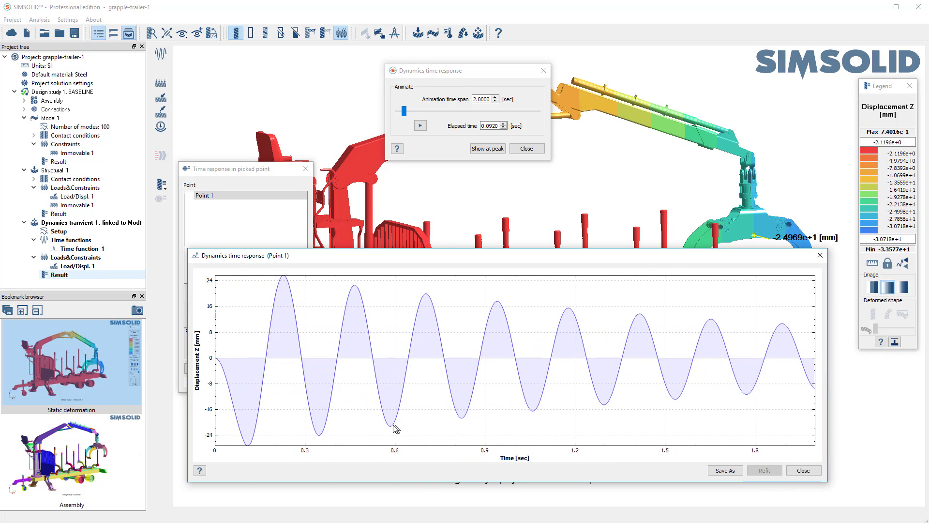
# Step: Read the time and displacement at several negative peaks of the Point 1 response curve
pyautogui.click(392, 426)
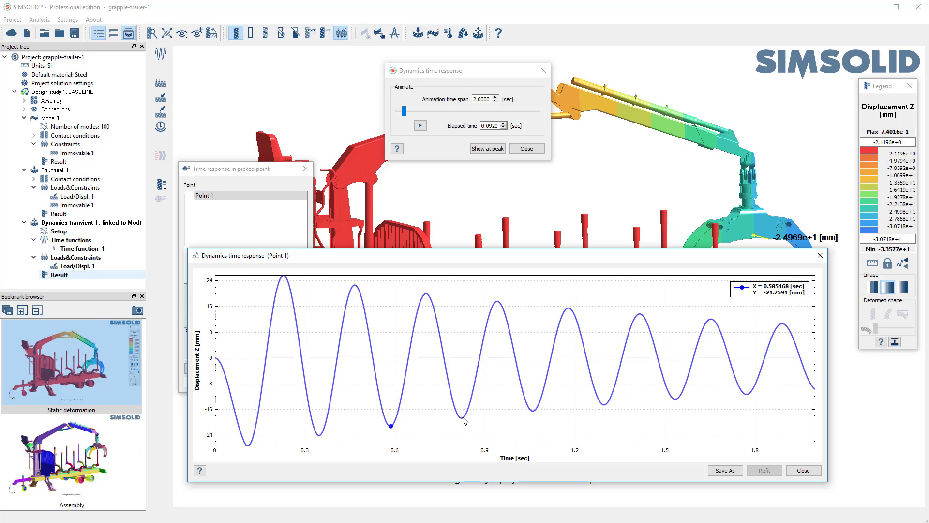
pyautogui.click(463, 418)
pyautogui.click(603, 404)
pyautogui.scroll(3, 446, 351)
pyautogui.scroll(-1, 446, 353)
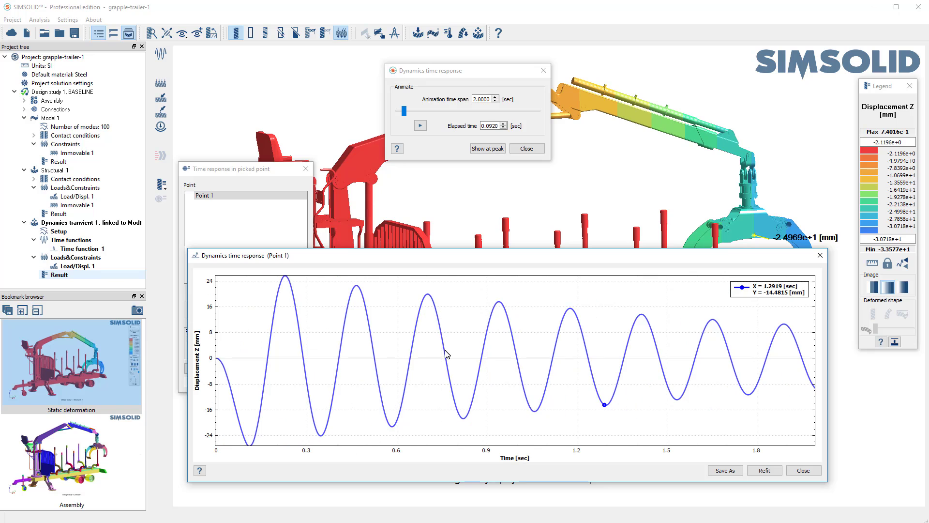